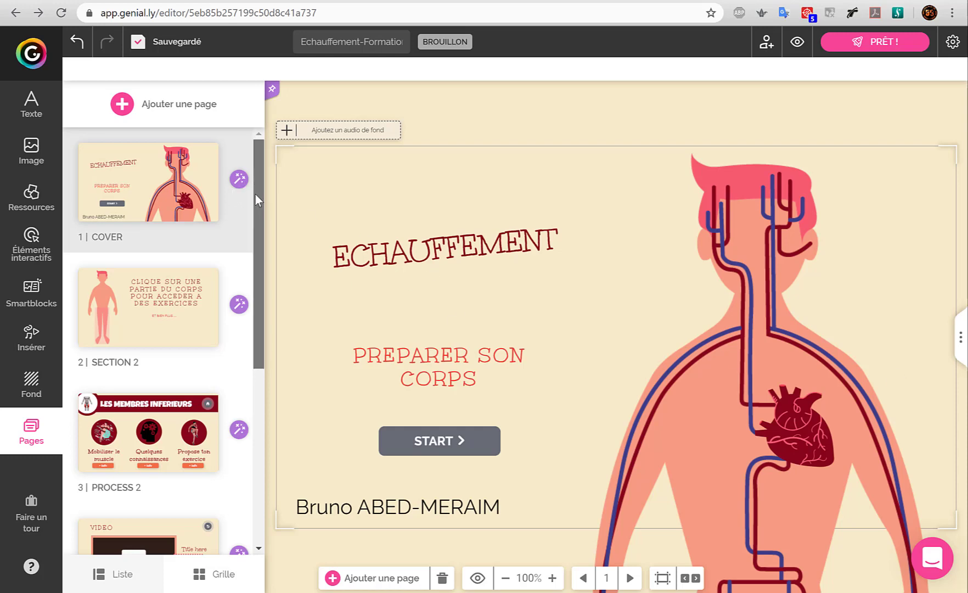
Step: Open page 4, VIDEO, and replace its "Title here" heading with "Sécurité"
drag(254, 193, 249, 332)
click(131, 291)
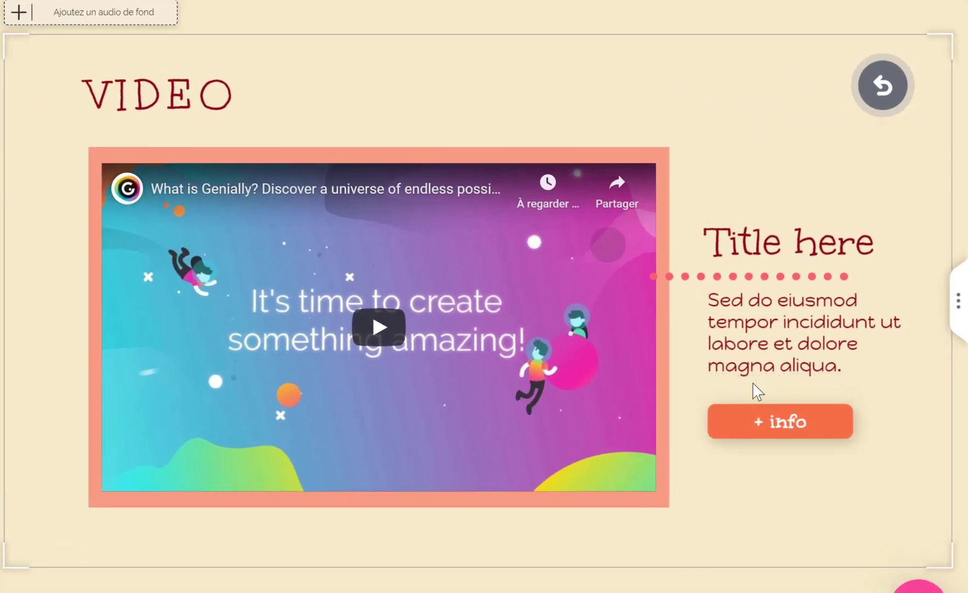
click(894, 248)
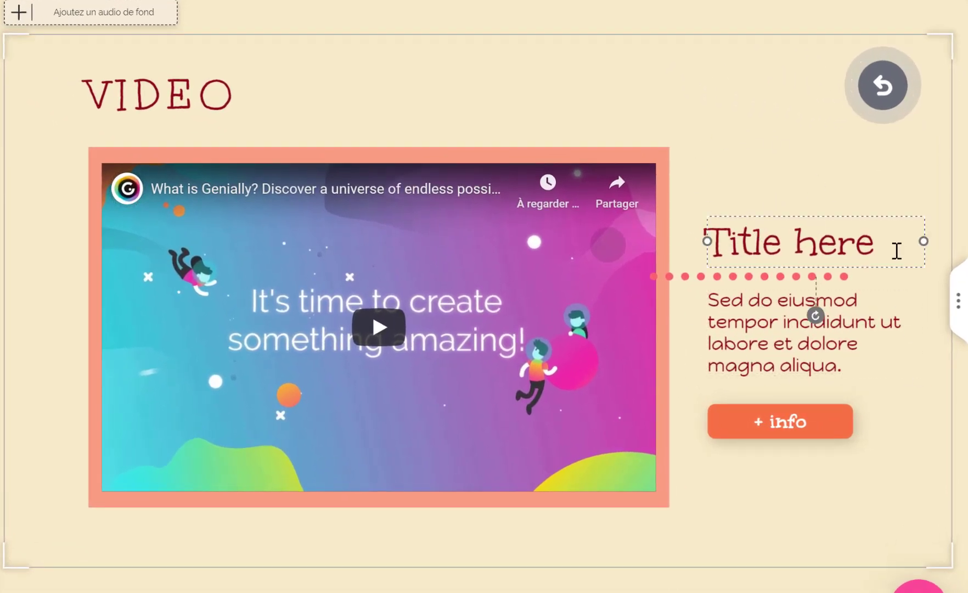
drag(894, 249, 631, 219)
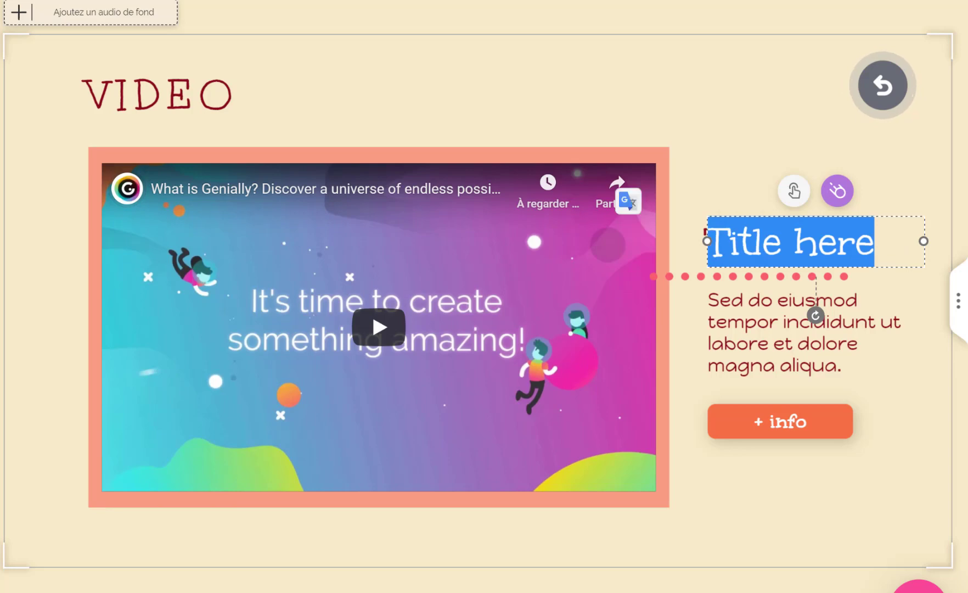
text(Sécurit)
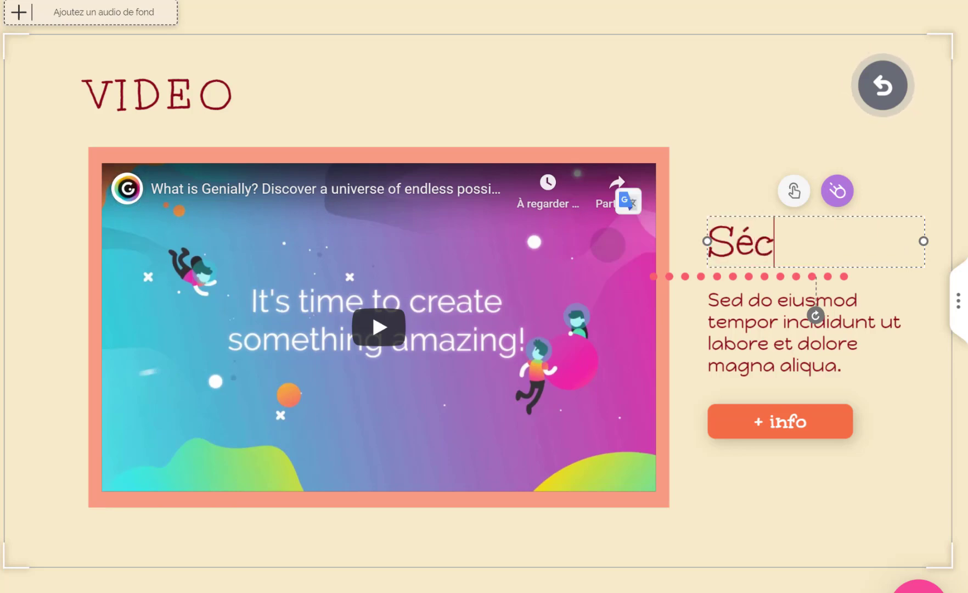
text(é)
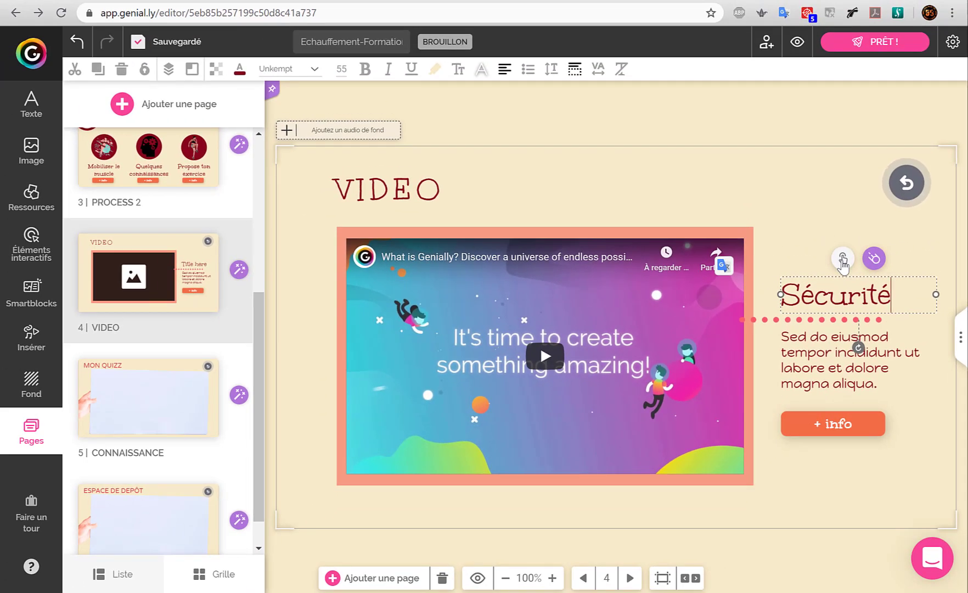
Step: Add an Étiquette interactivity to the Sécurité title reading "Pensez à consulter les consignes de sécurité" and save it
click(843, 259)
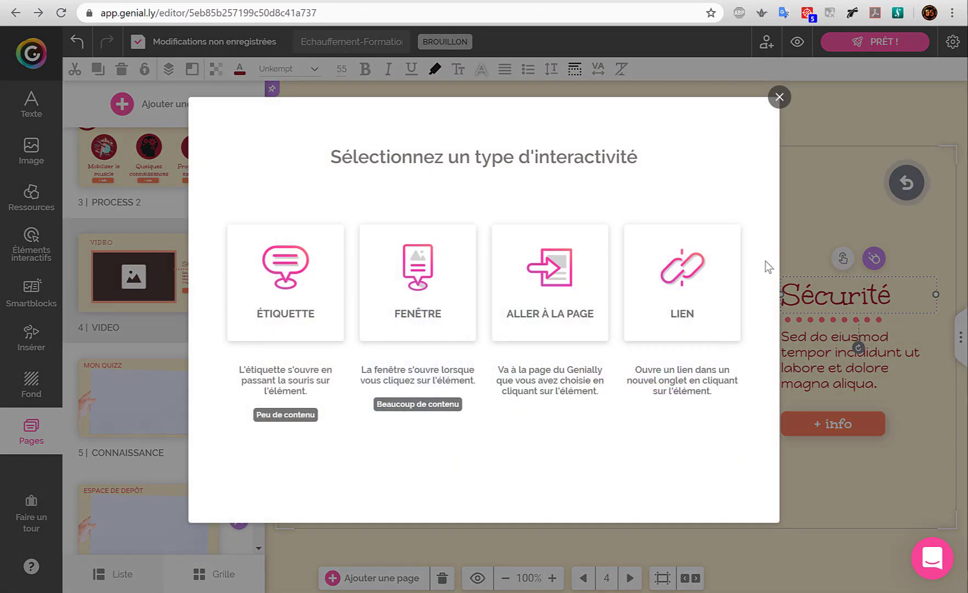
click(291, 302)
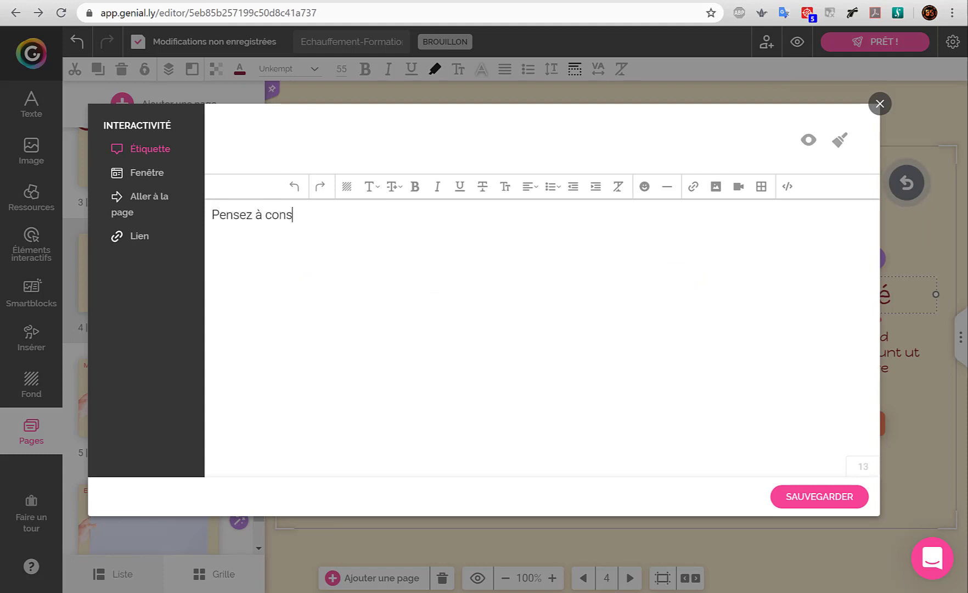
text(Pensez à consulter les consignes de sécurit)
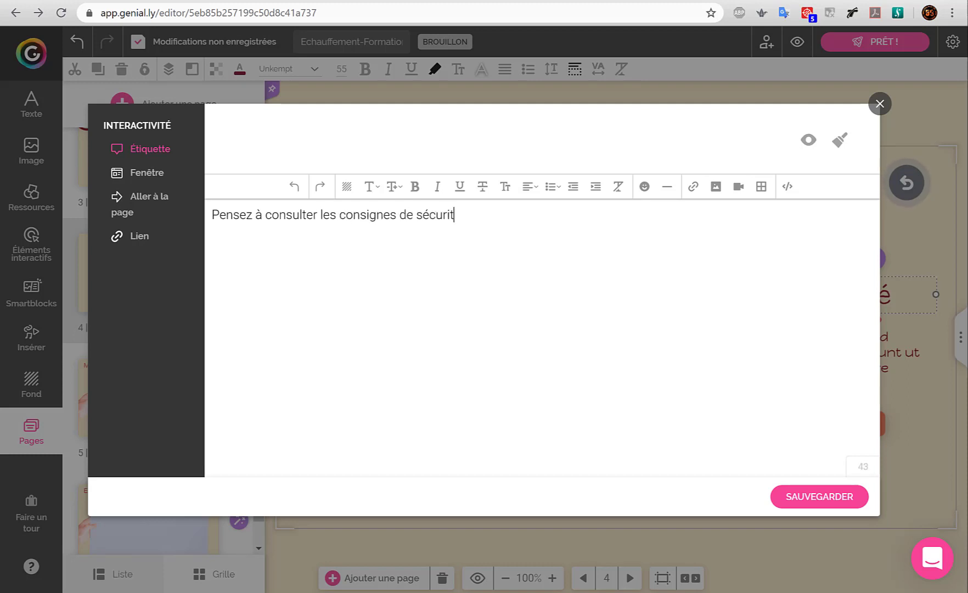
text(é)
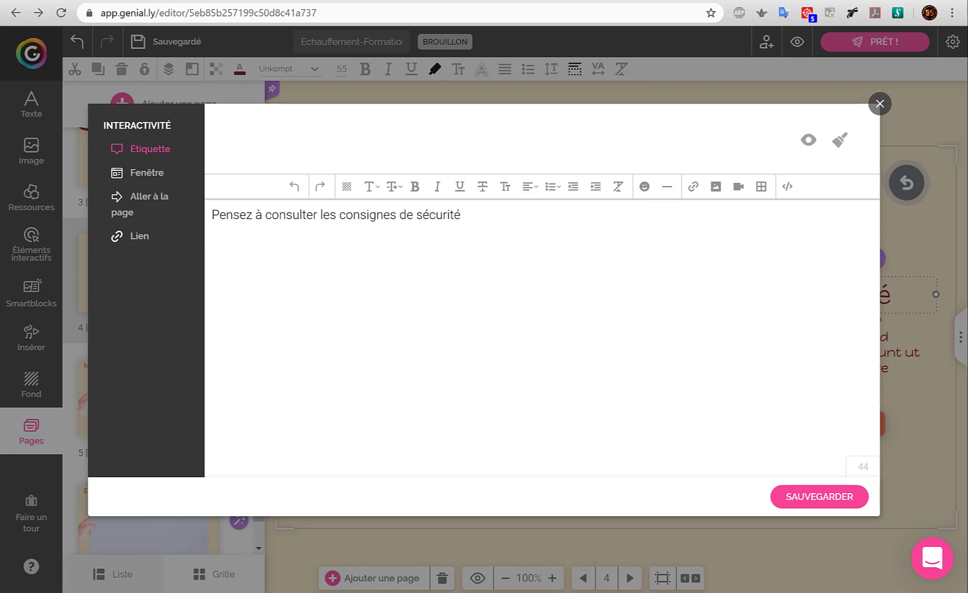
click(805, 496)
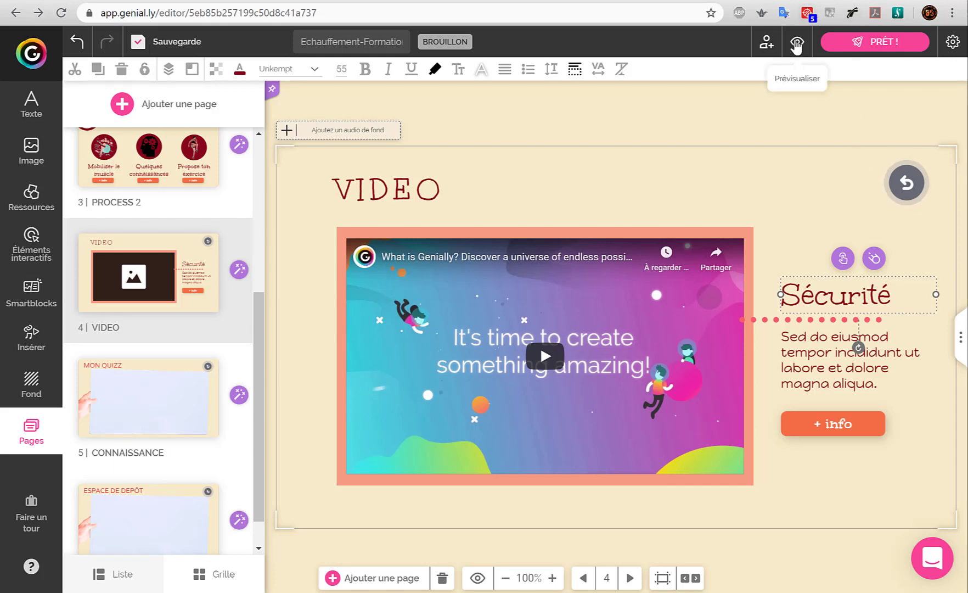
Step: Preview the VIDEO page to check the label on the Sécurité title, and return to editing
click(796, 48)
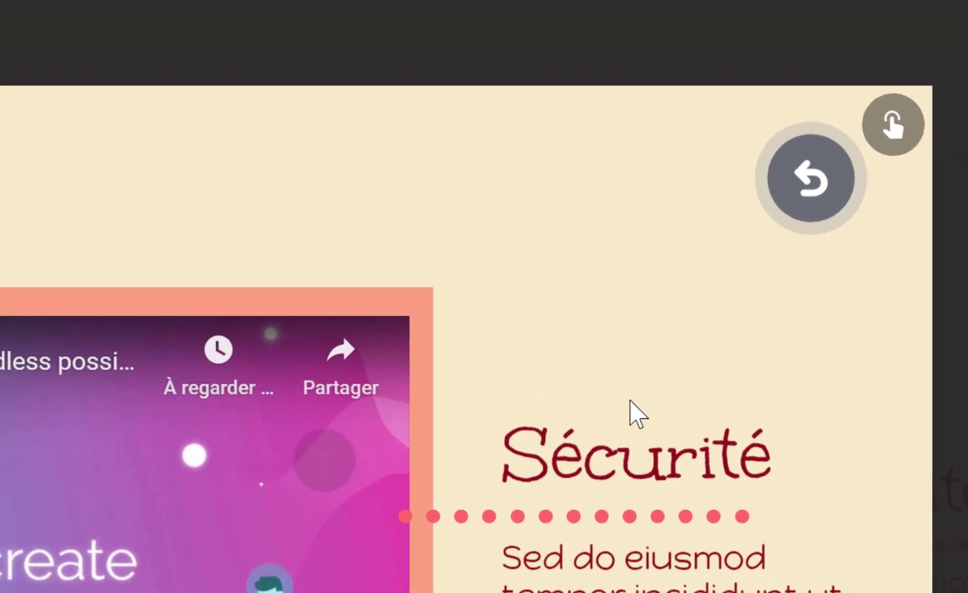
mouse_move(623, 446)
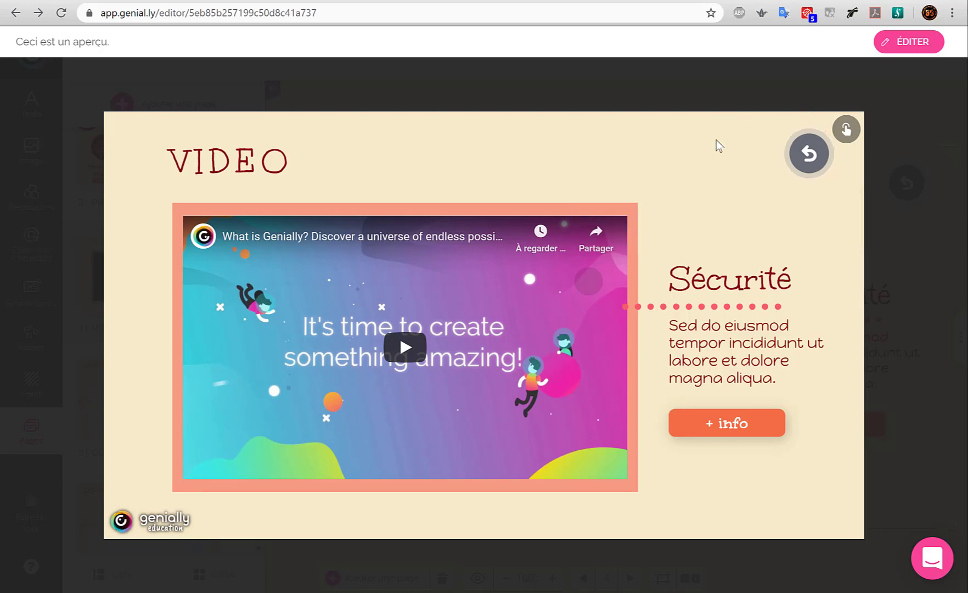
click(894, 225)
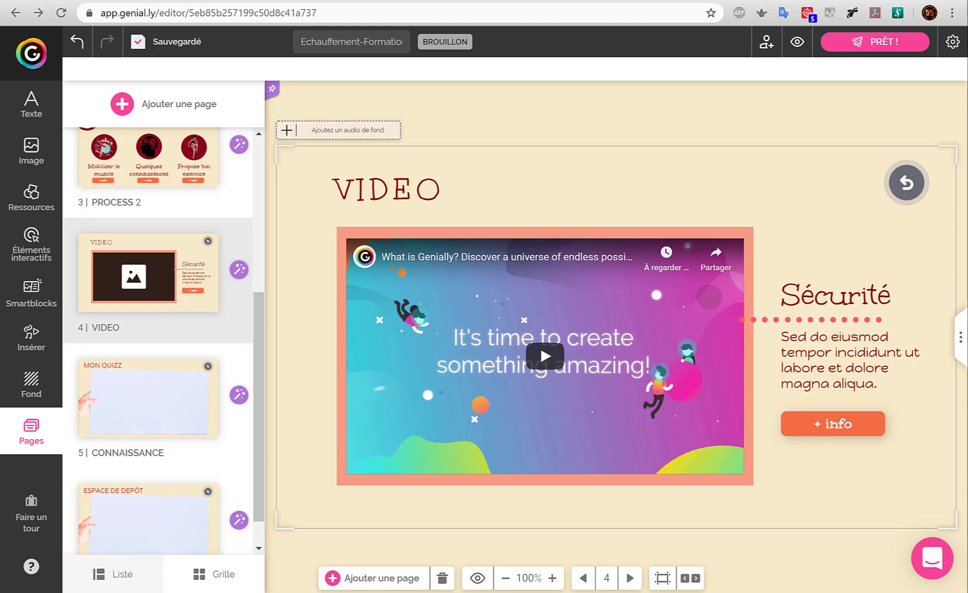
Step: Replace the placeholder paragraph with "dégage un espace de 4m² pour travailler en toute sécurité ou réalise cet exercice dans ton jardin"
click(874, 383)
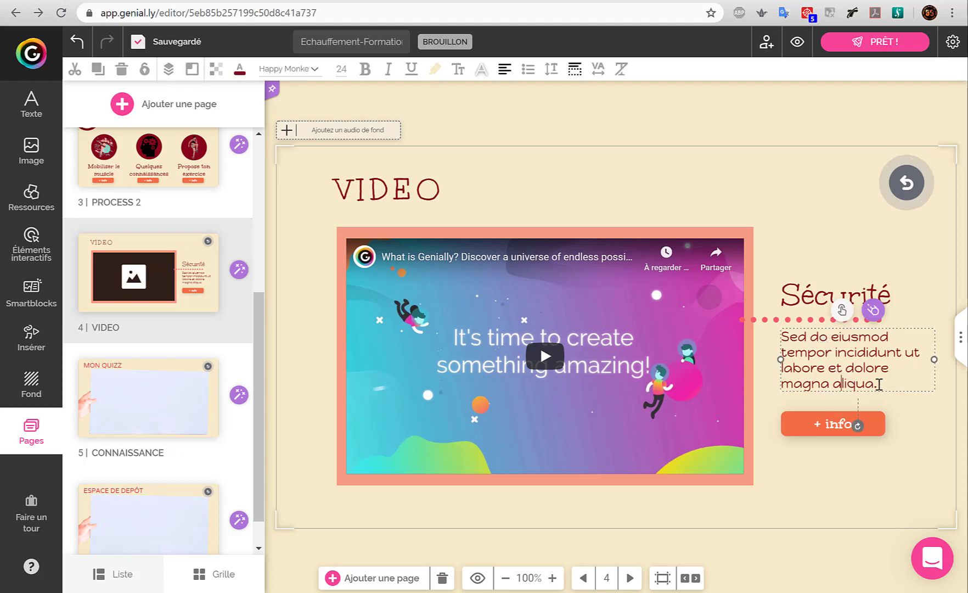
drag(877, 383, 751, 341)
text(dégage un espace de 4m² pour travailler en toute sécurité ou réalise cet exercice dans ton jardin)
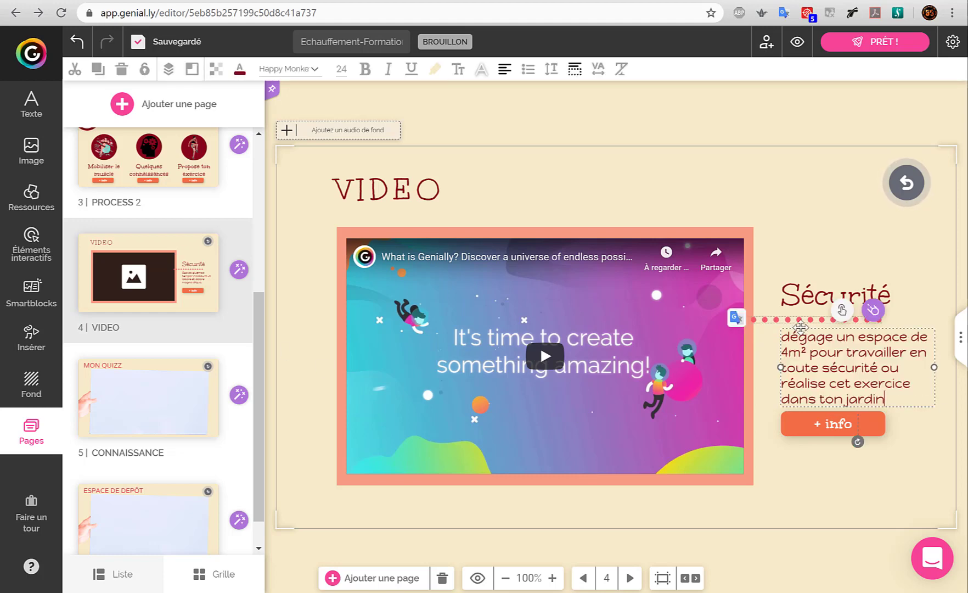
click(876, 510)
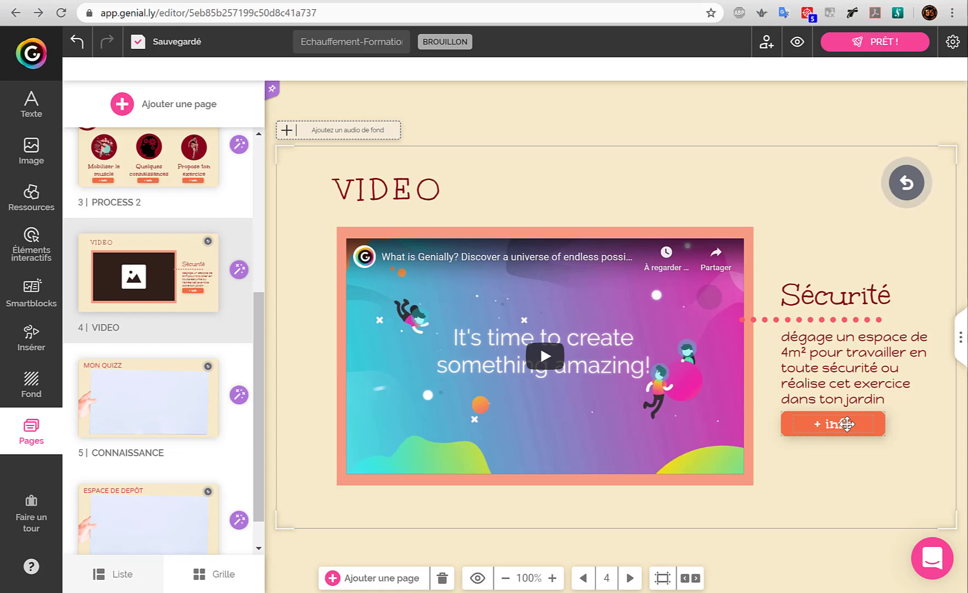
Step: In the + info button's window, replace the skull image with "Un espace de 1m² carré correspond à une zone de 1m sur 1m :"
click(847, 423)
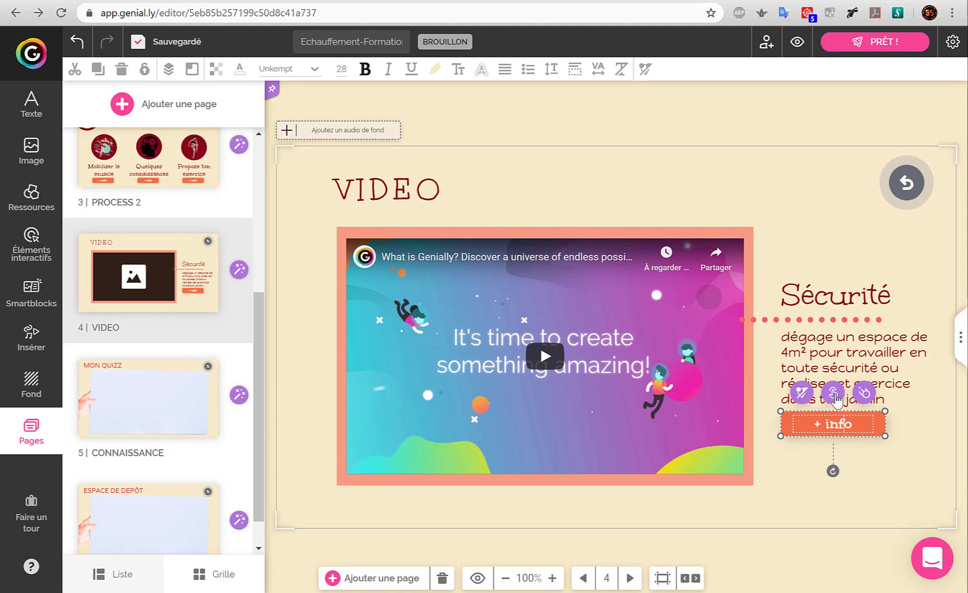
click(833, 393)
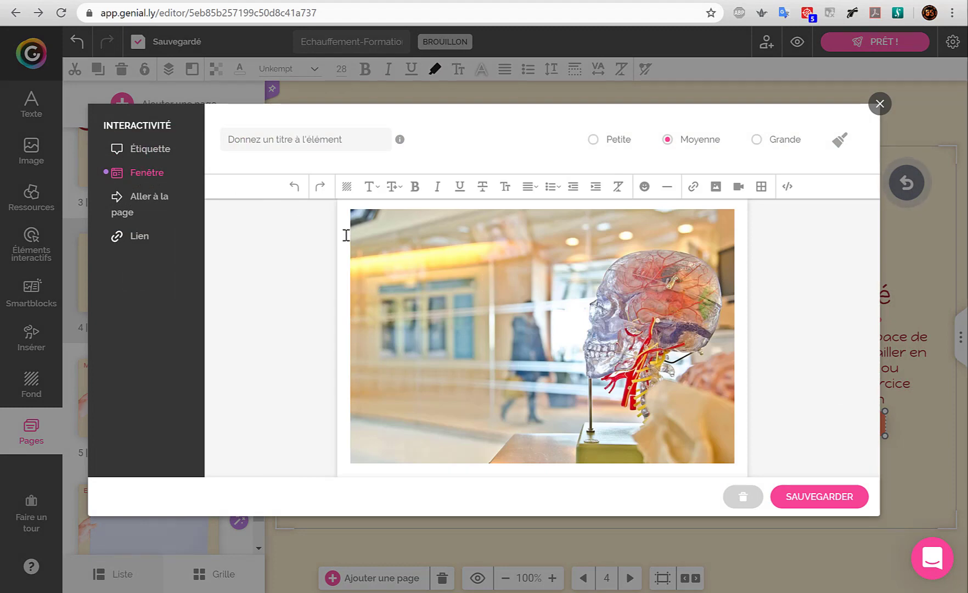
click(730, 449)
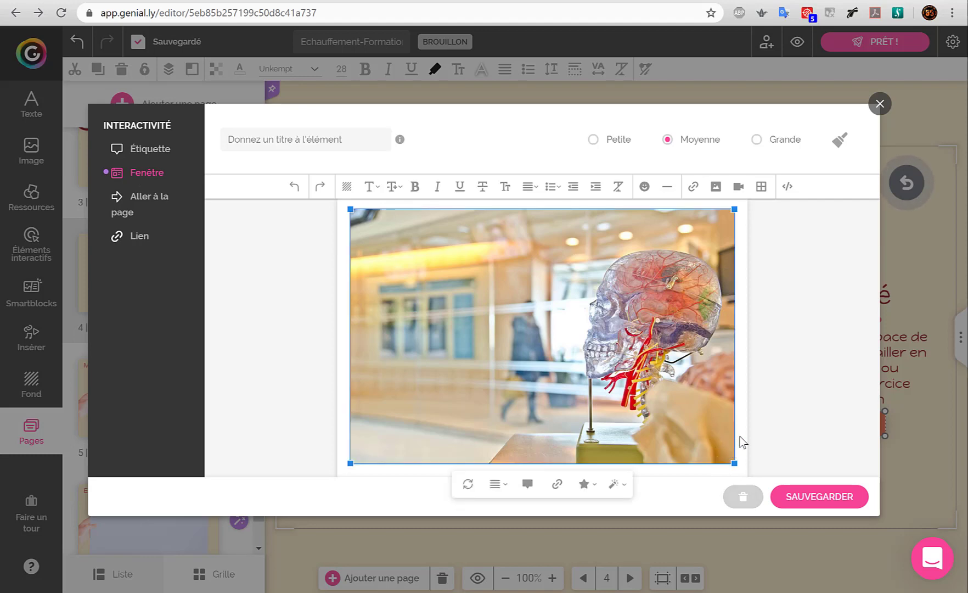
key(Delete)
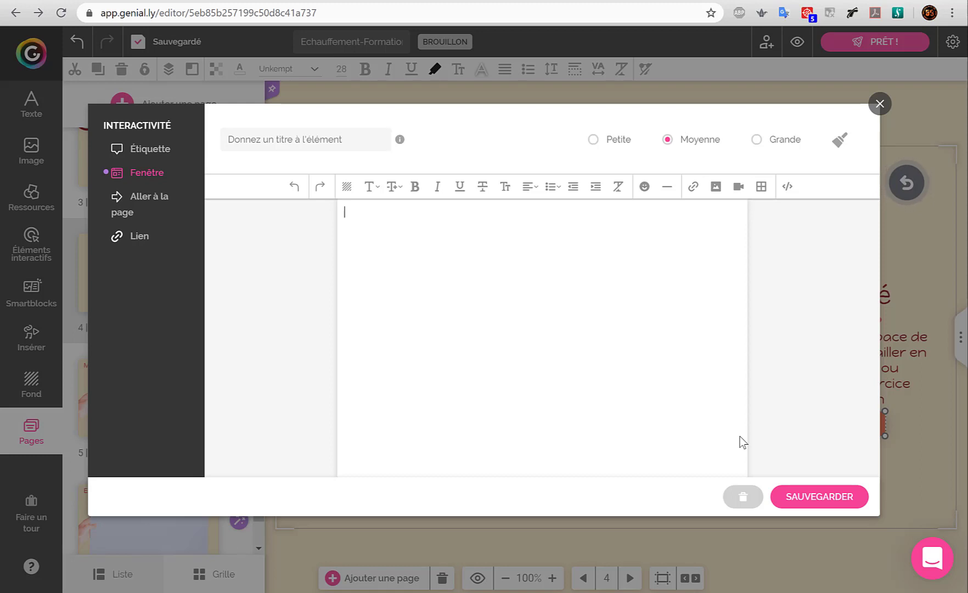
text(Un espace de 1m² carré correspond à une zone de 1m sur 1m :)
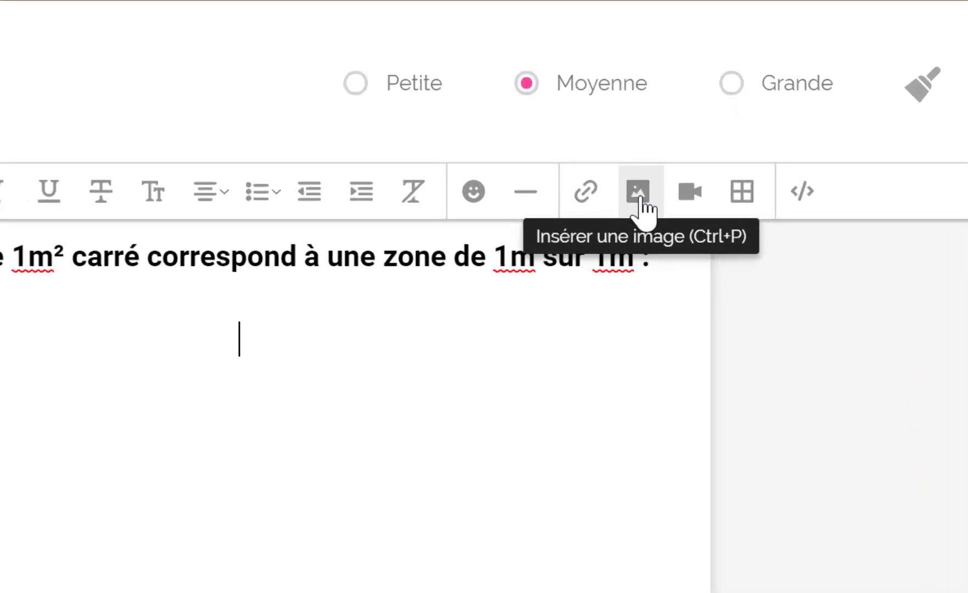
Step: Insert the image Mètre_carré.png from the Formation Genially folder below the sentence in the + info window
click(638, 193)
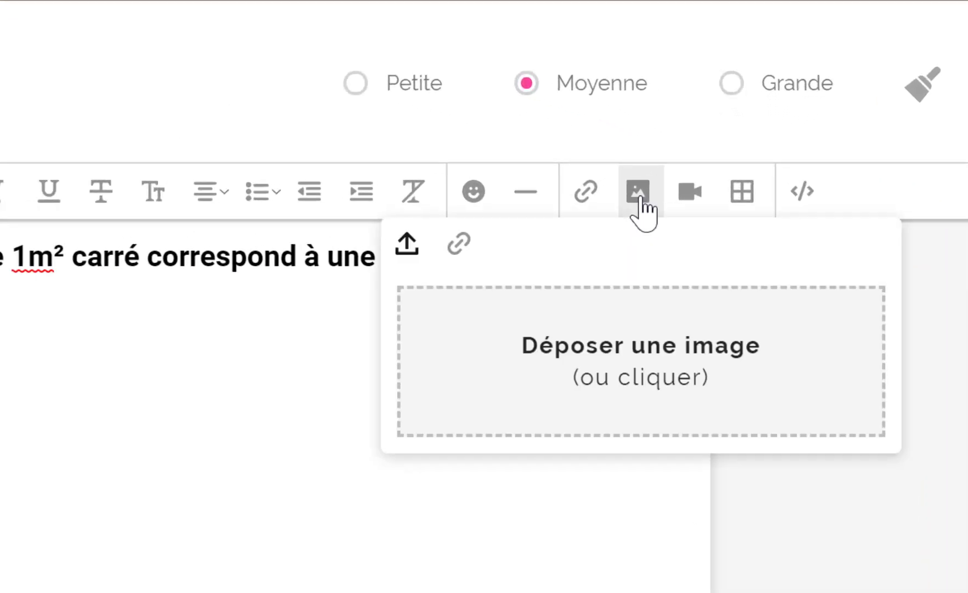
click(631, 362)
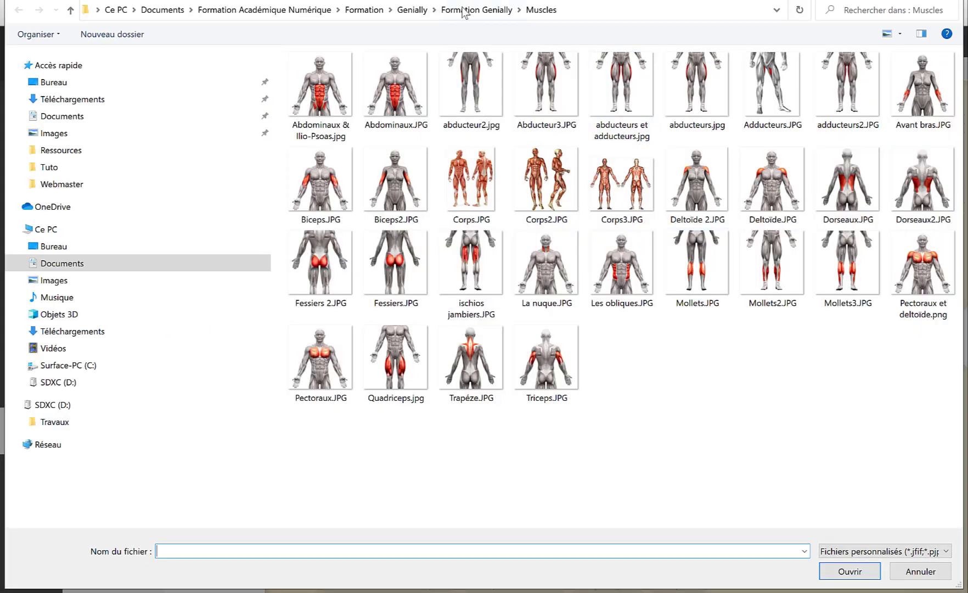
click(463, 11)
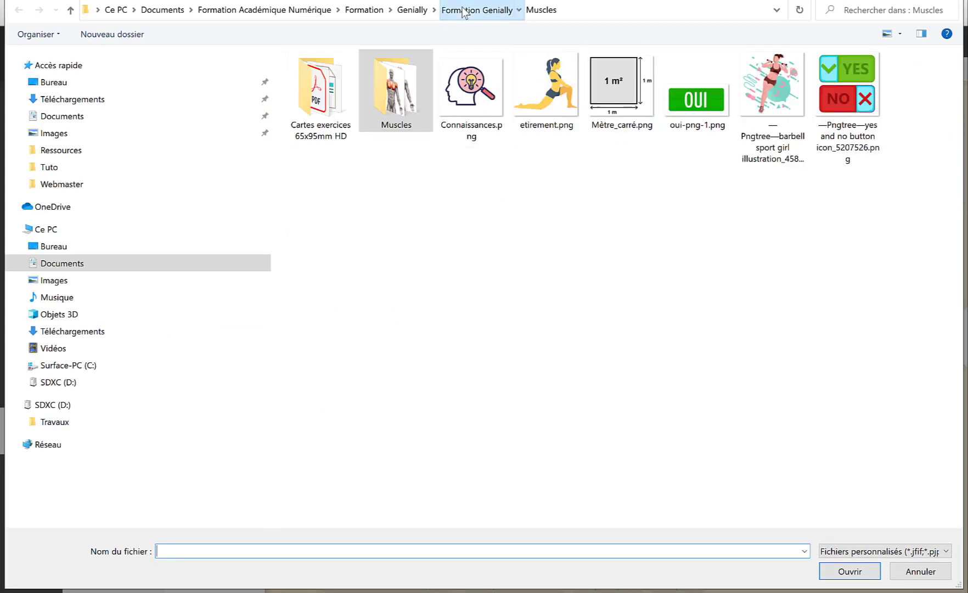
click(627, 92)
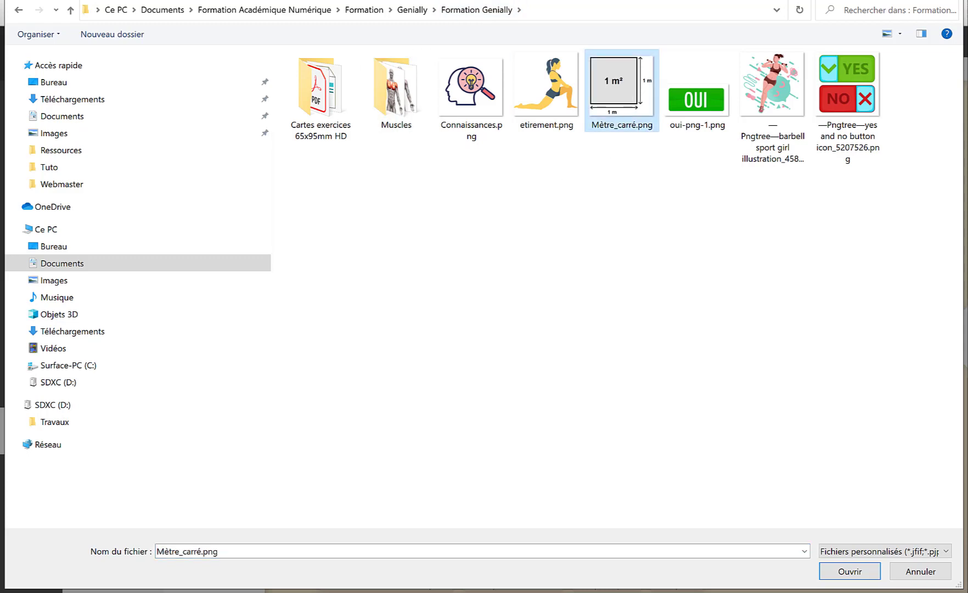
click(867, 575)
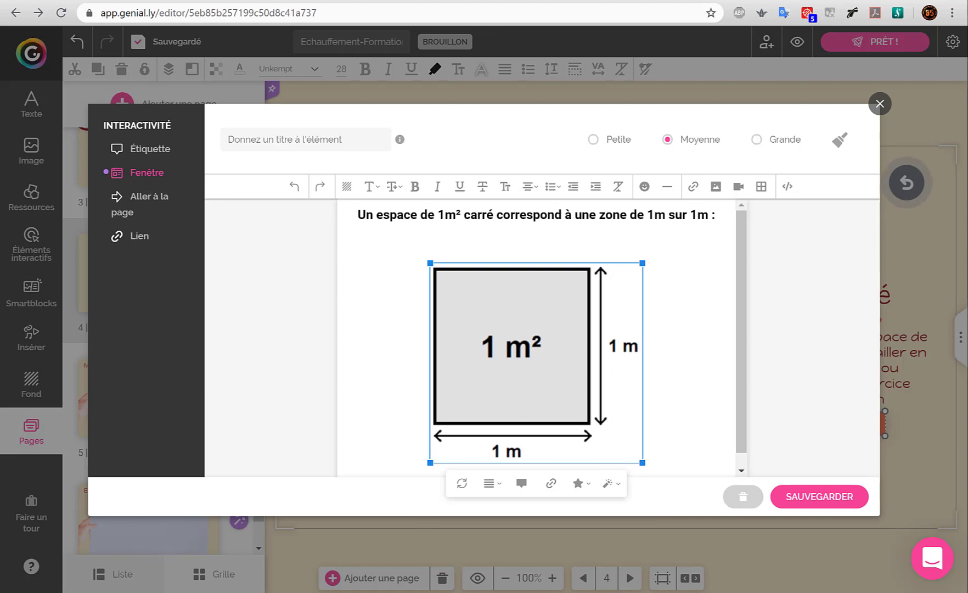
key(Escape)
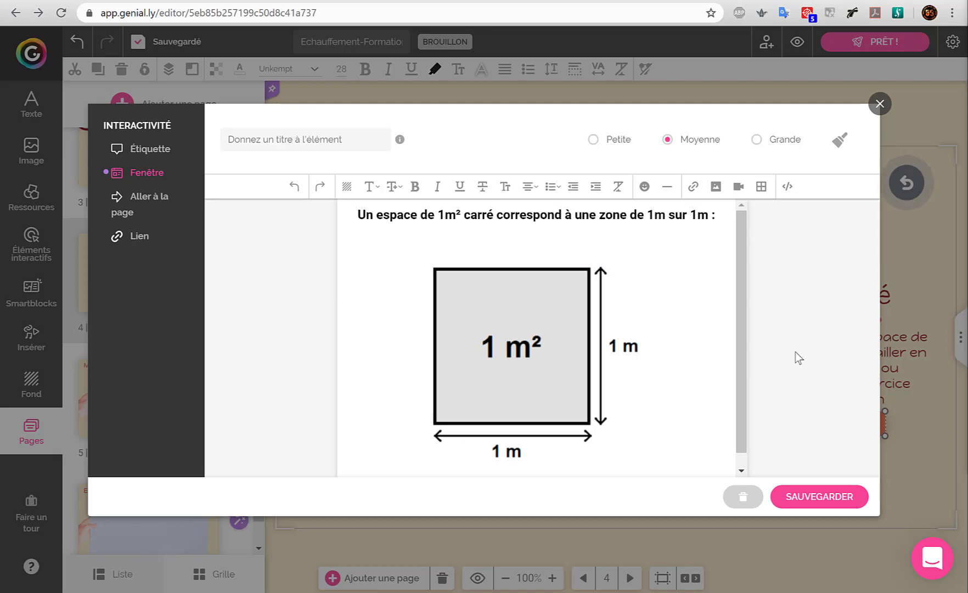
Step: Add "Ton espace de 4m² carré correspond à une zone de 2m sur 2m." below the image and save the window
drag(743, 359, 739, 404)
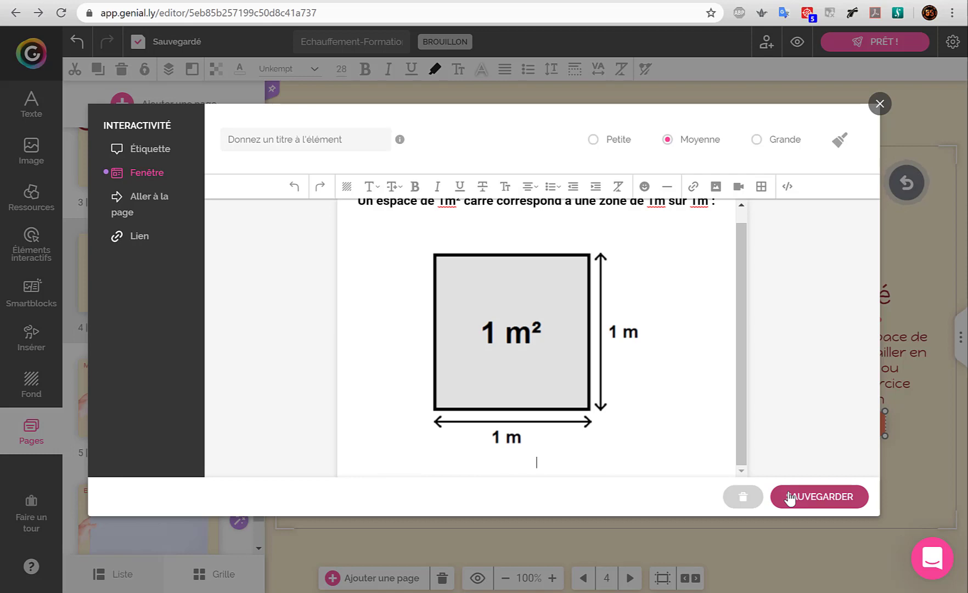
text(Ton espace de 4m² carré correspond à une zone de 2m sur 2m.)
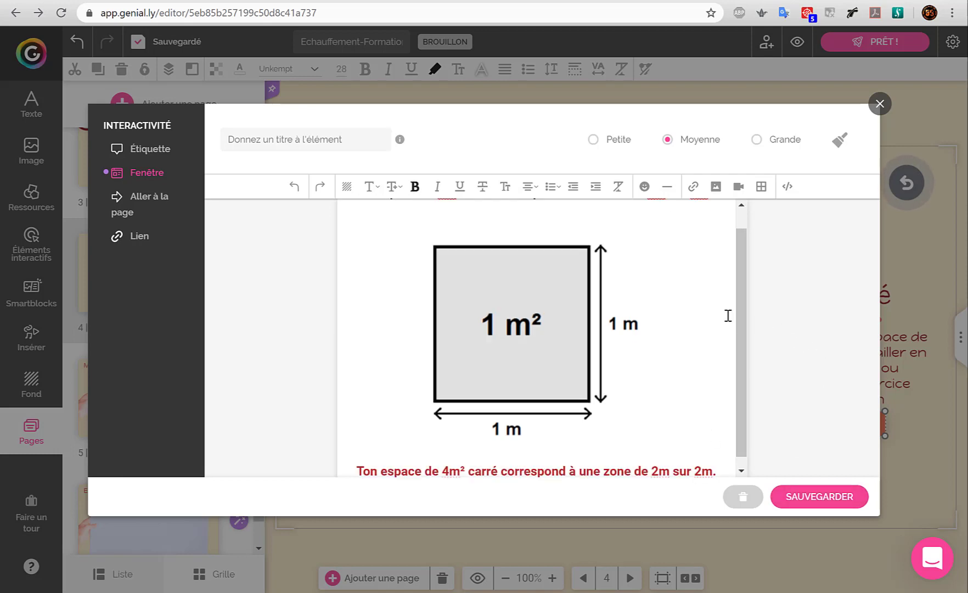
drag(741, 313, 742, 336)
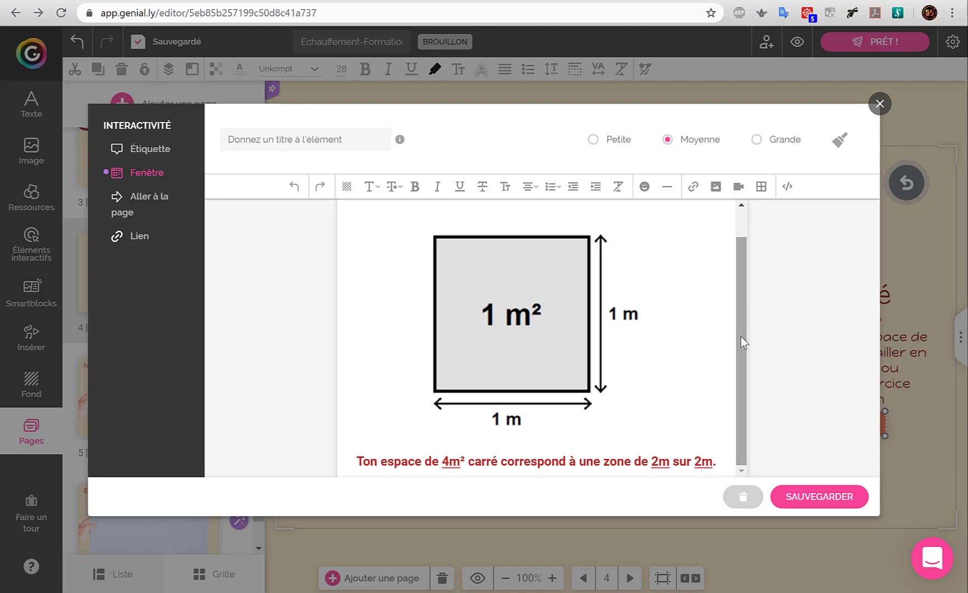
click(811, 495)
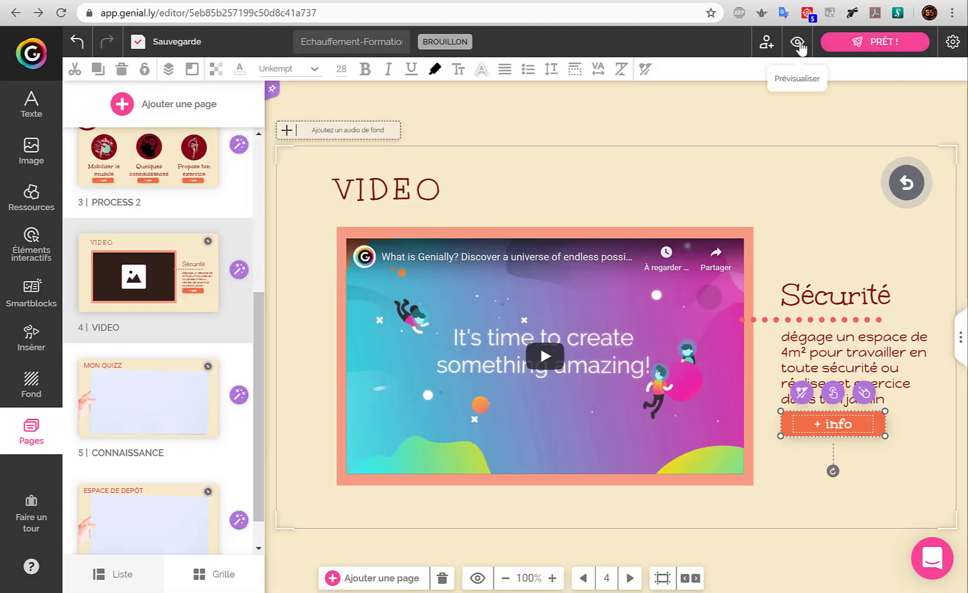
Step: Preview the VIDEO page and test the Sécurité title's label and the + info button's window
click(798, 43)
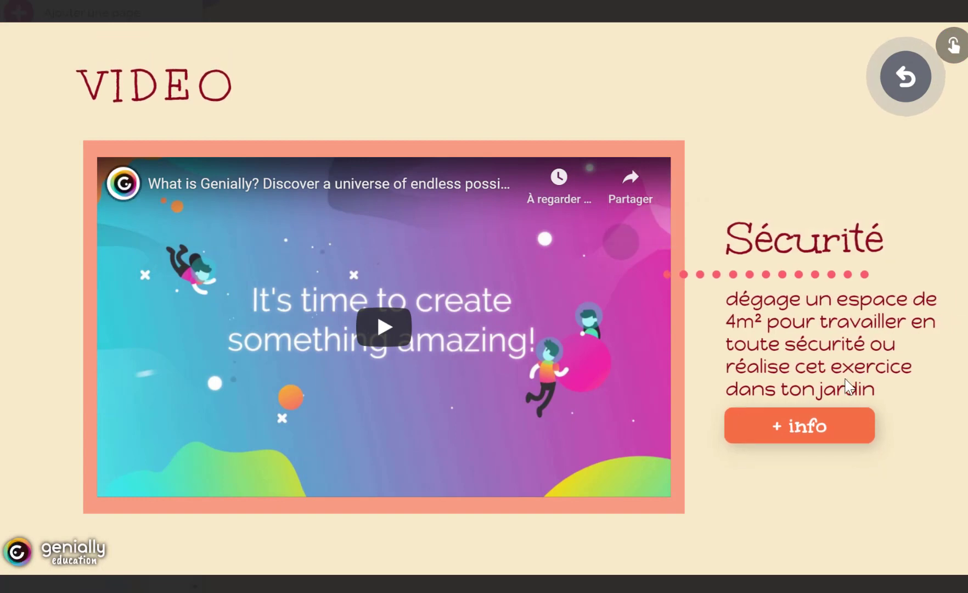
click(823, 247)
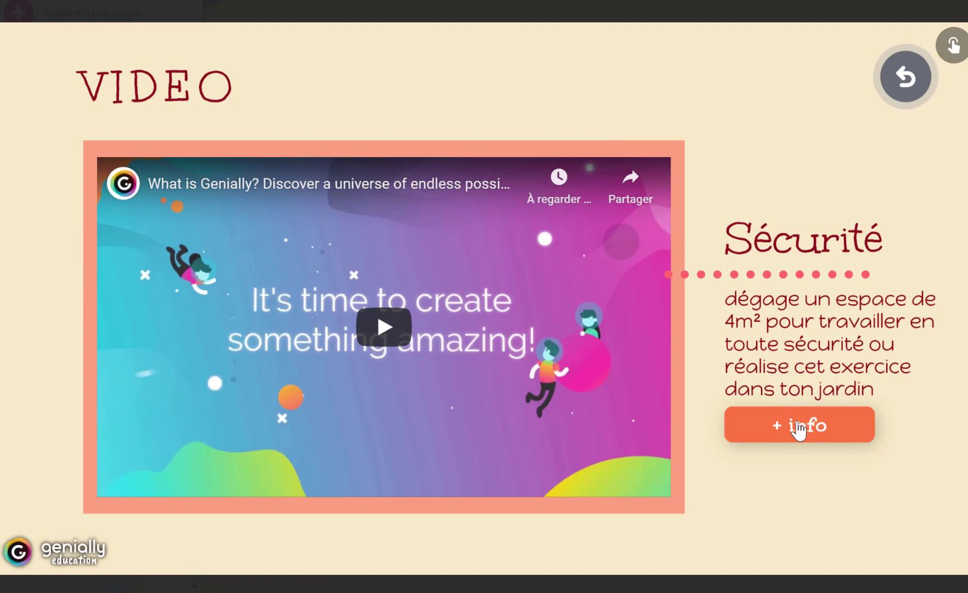
click(744, 431)
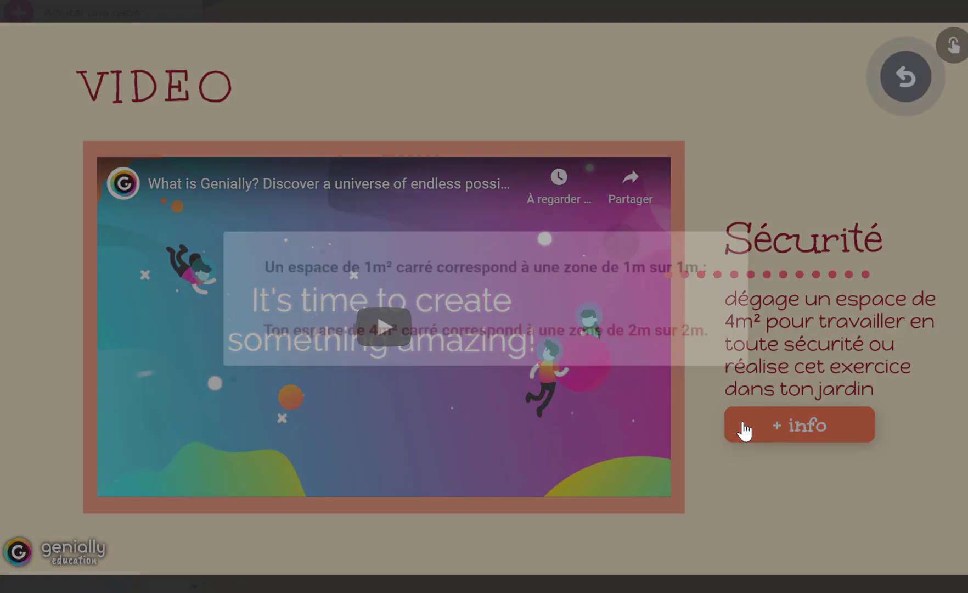